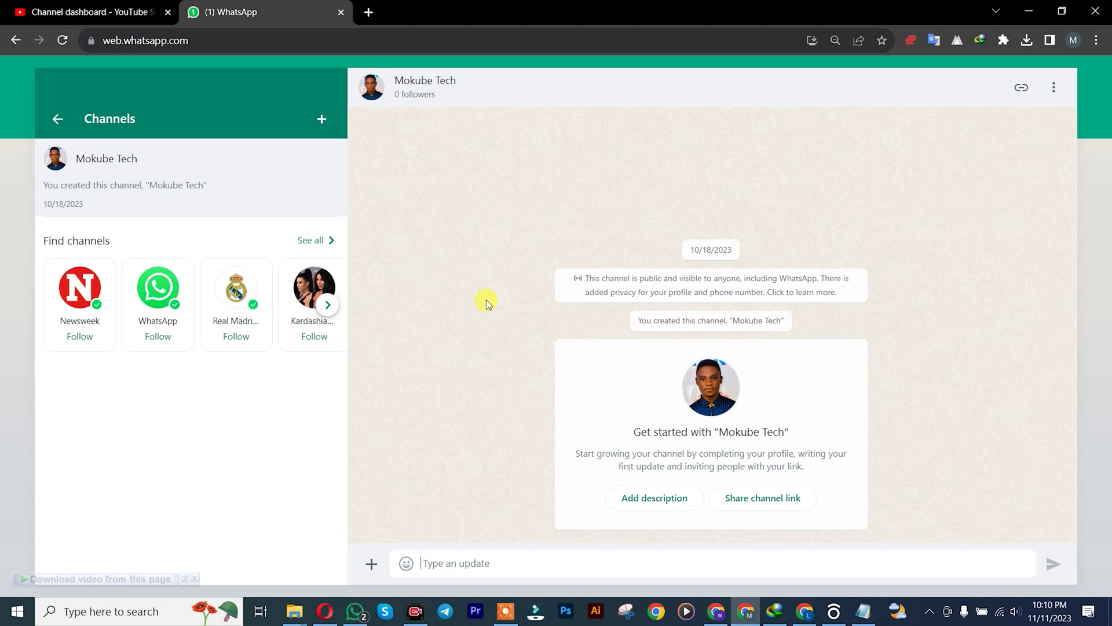
- Switch from WhatsApp Web to the YouTube Studio channel dashboard tab
left_click(90, 11)
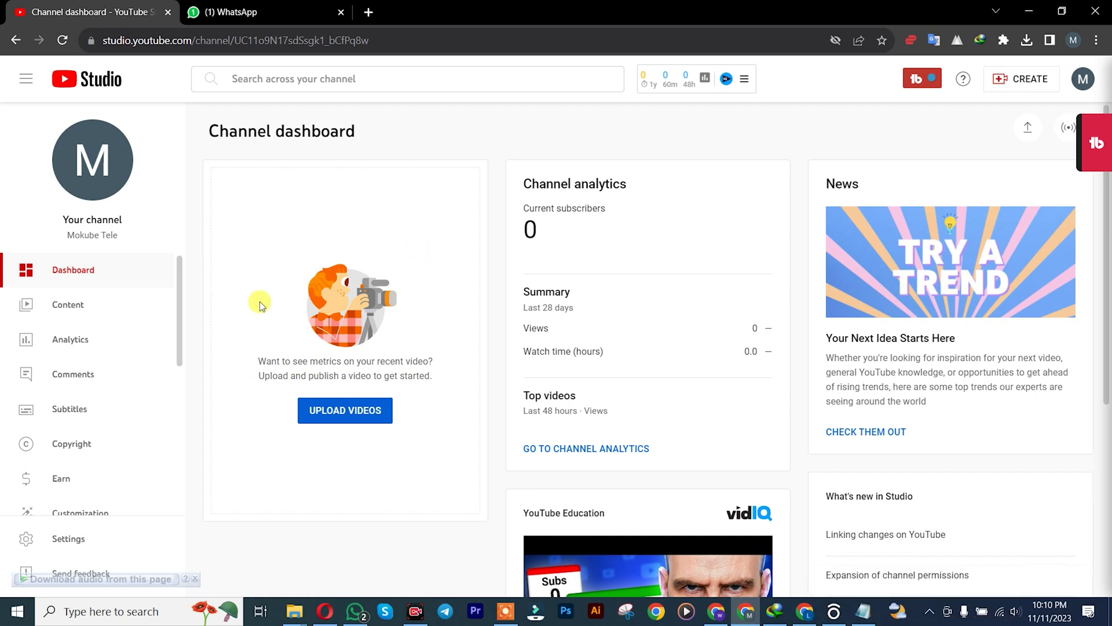
left_click_drag(187, 351, 180, 408)
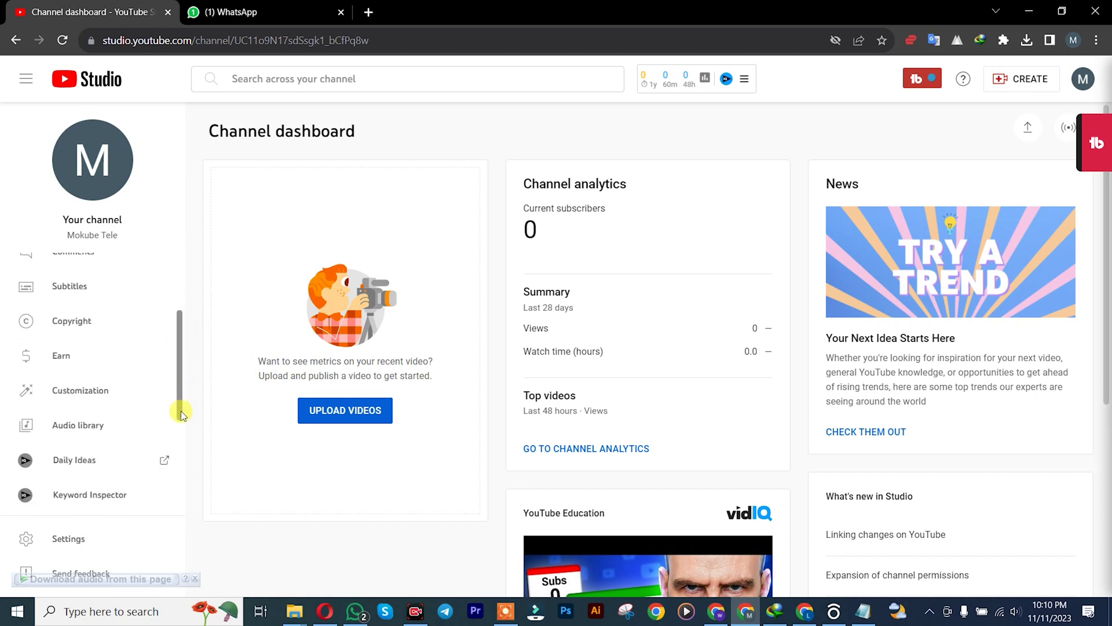
- Open the Customization page for the Mokube Tele channel from the sidebar
left_click(105, 394)
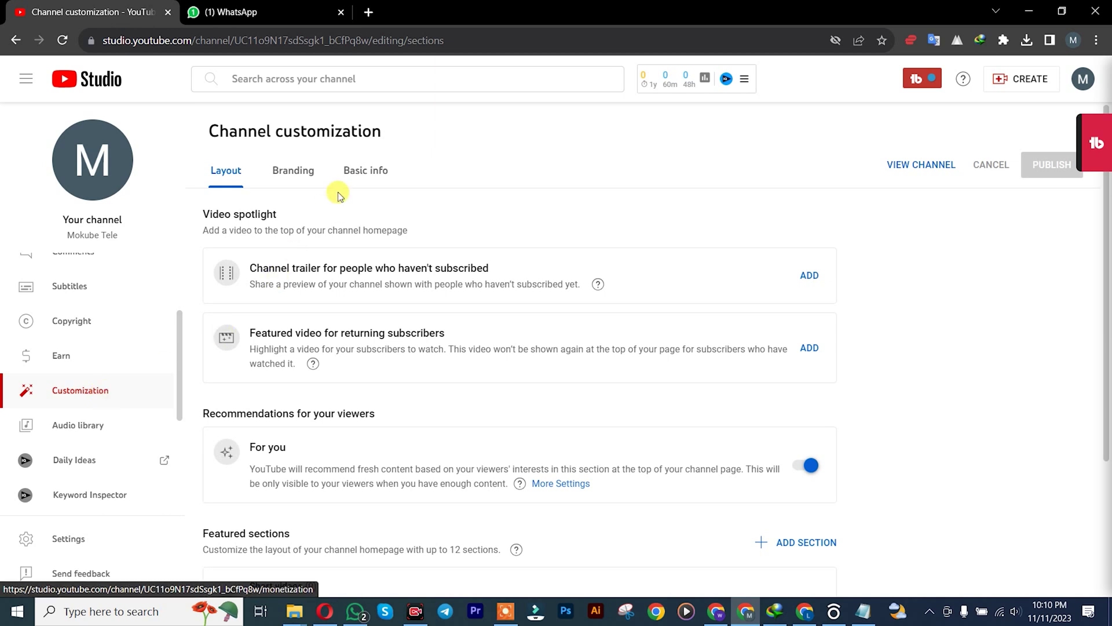
- Add a new 'Whatsapp Channel' link entry under Basic info, then go to WhatsApp Web
left_click(355, 174)
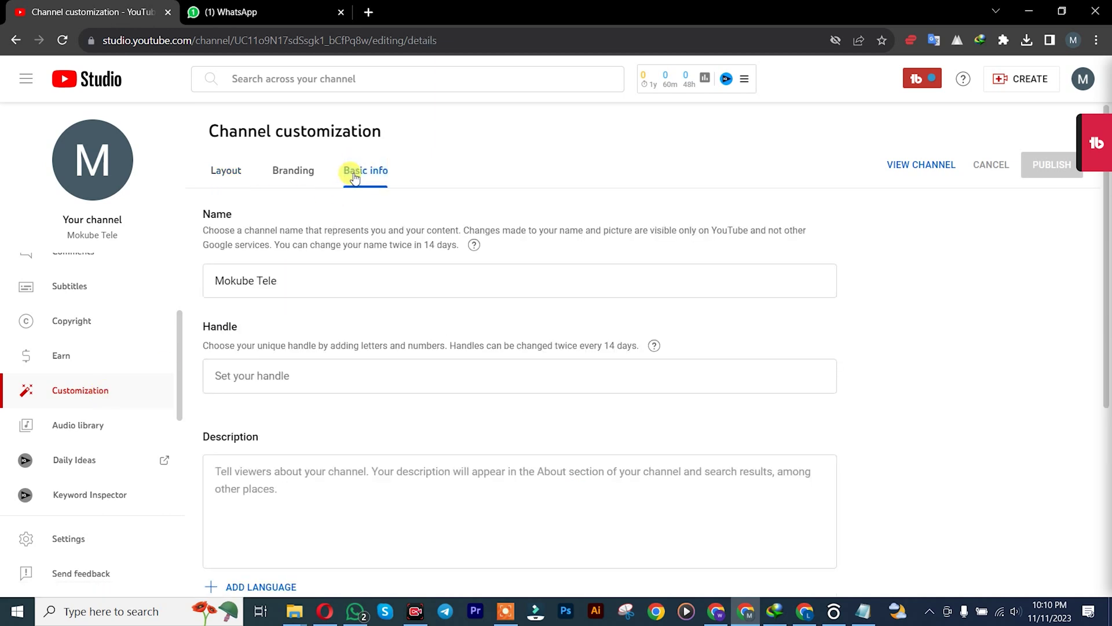
left_click_drag(1107, 339, 1107, 539)
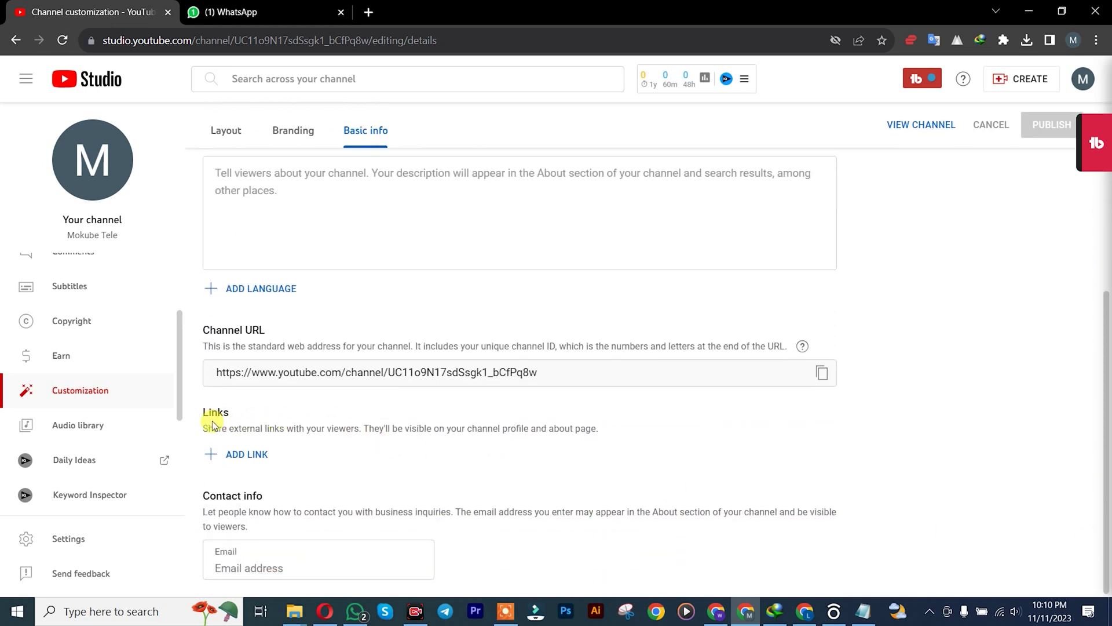
left_click(244, 457)
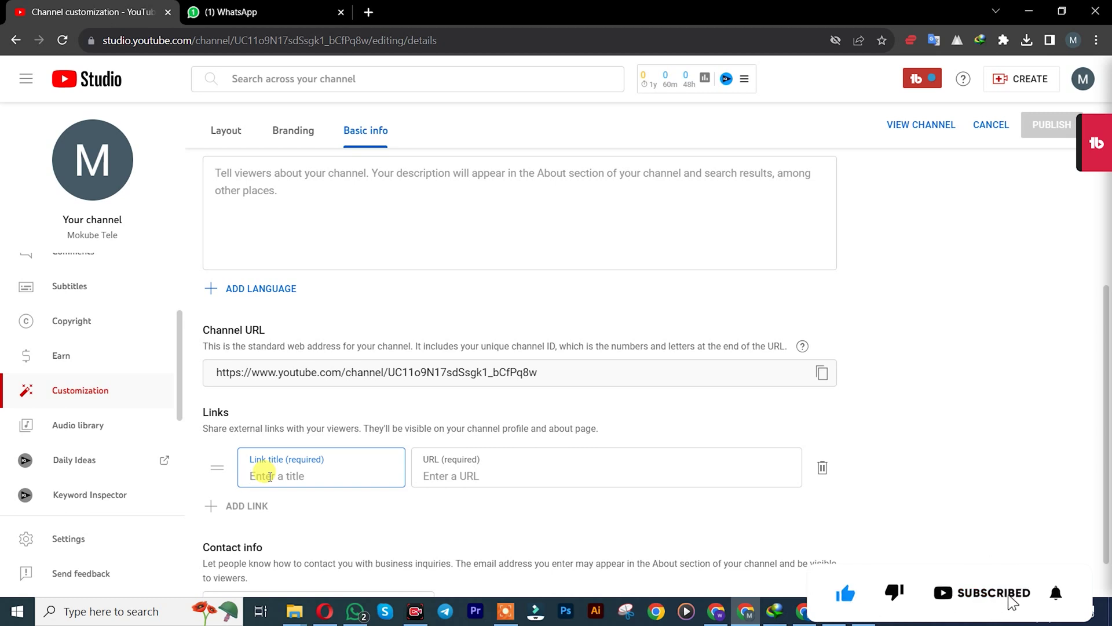
type("Whatsapp Channel")
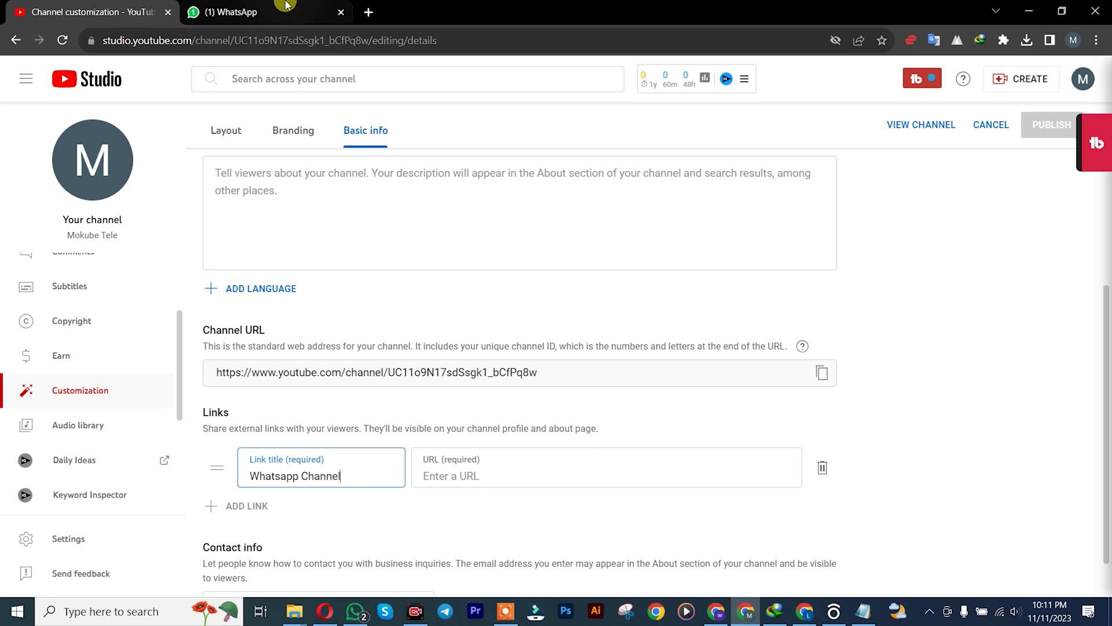
left_click(254, 11)
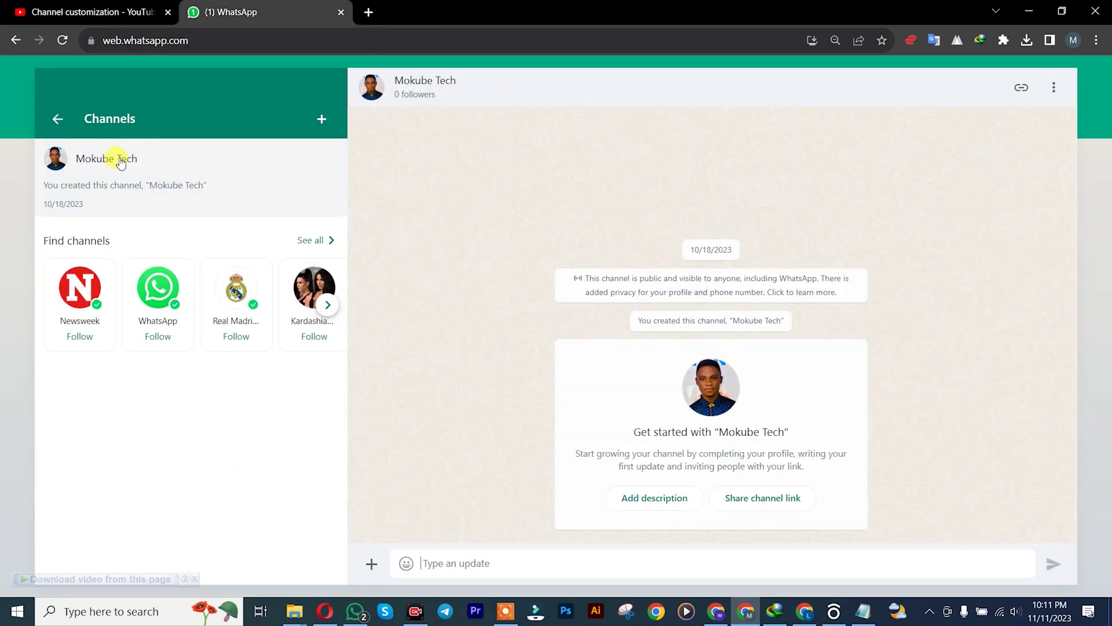
- Copy the Mokube Tech channel link from its WhatsApp channel info and return to Studio
left_click(425, 84)
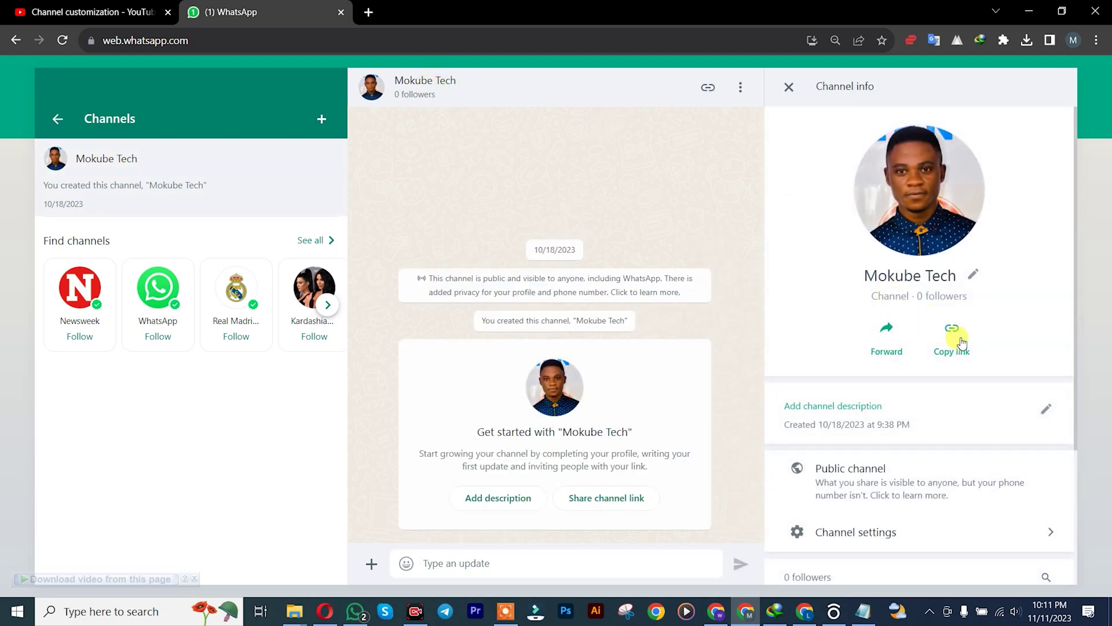
left_click(950, 332)
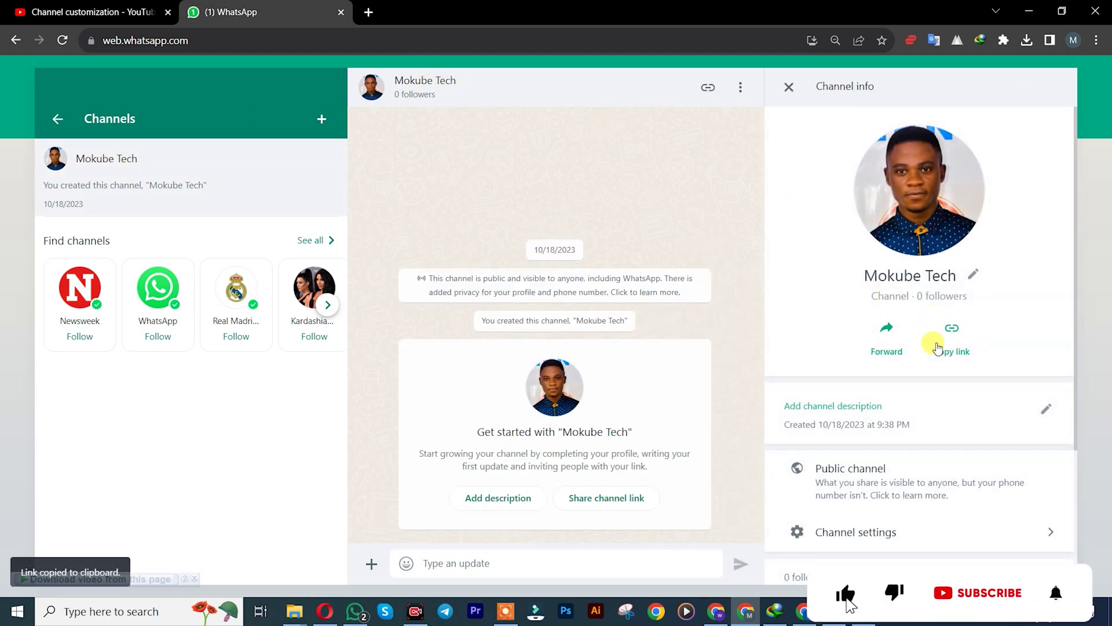
left_click(707, 86)
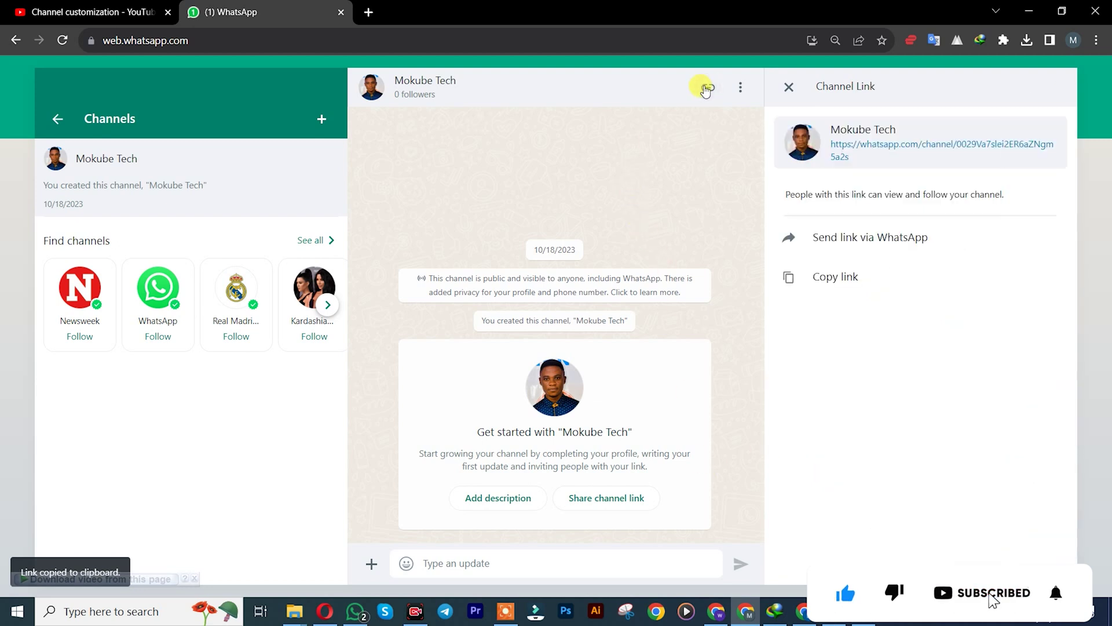
left_click(832, 279)
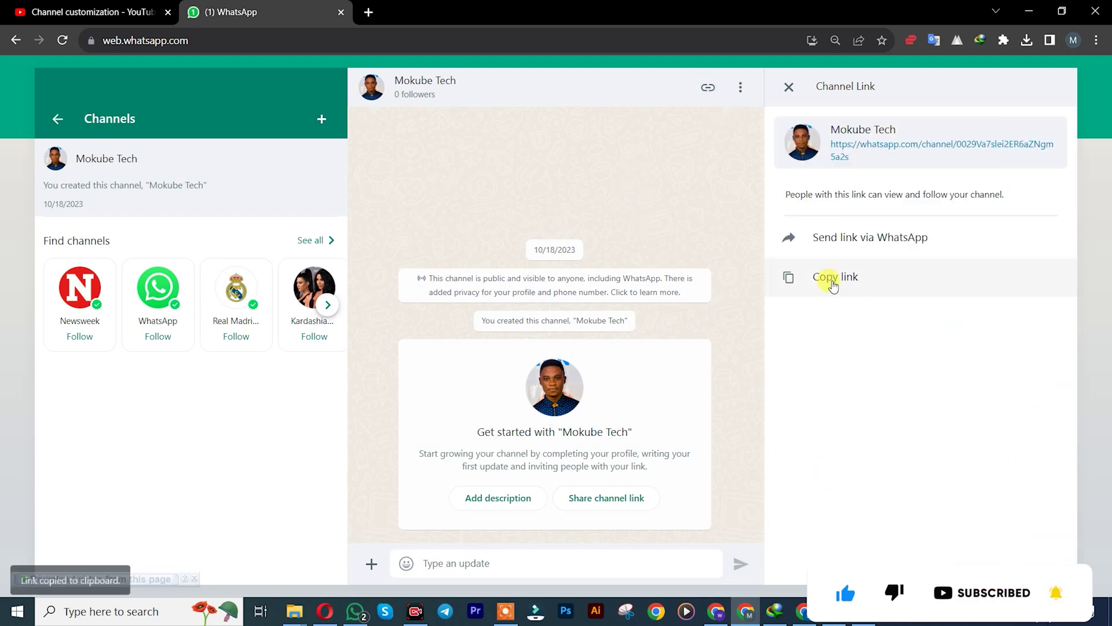
left_click(91, 12)
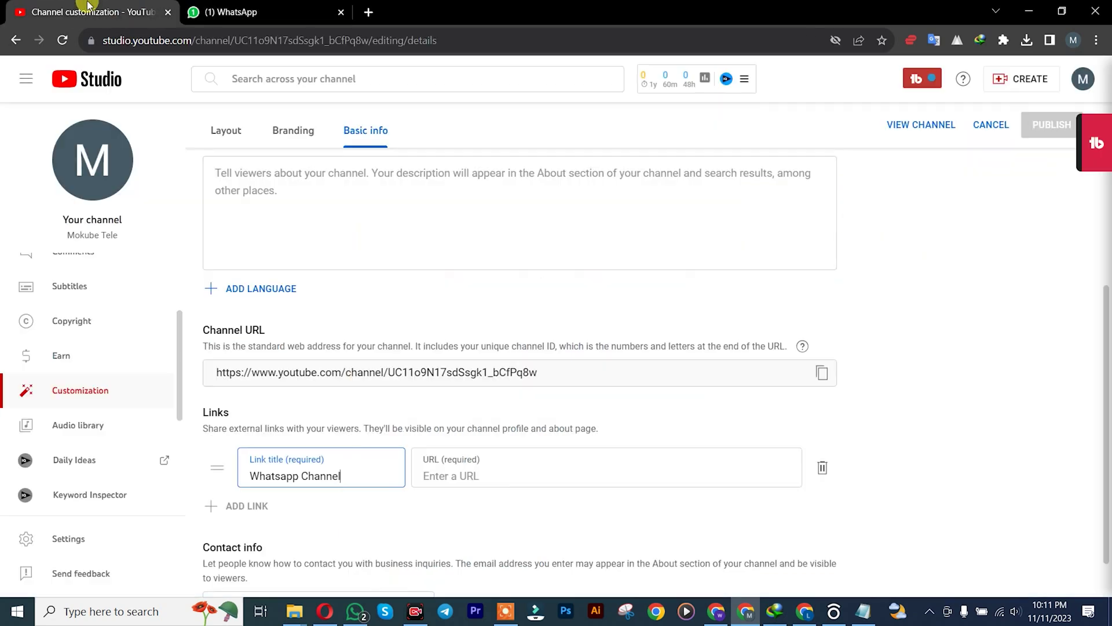
- Paste the WhatsApp channel URL into the Whatsapp Channel link's URL field and publish
left_click(442, 475)
key("ctrl+v")
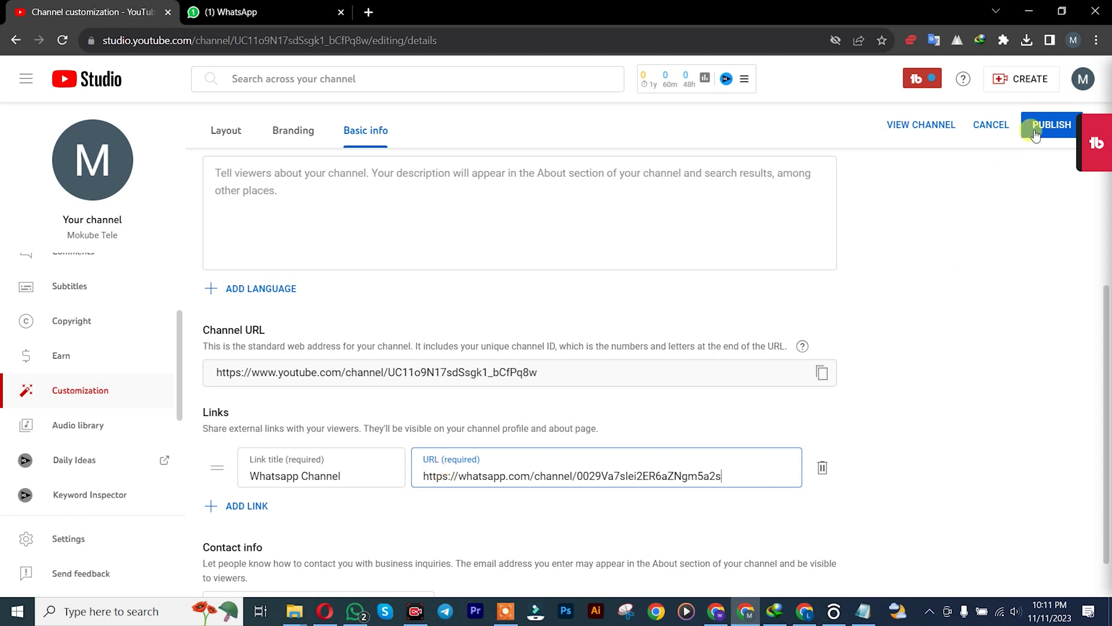
left_click(1051, 124)
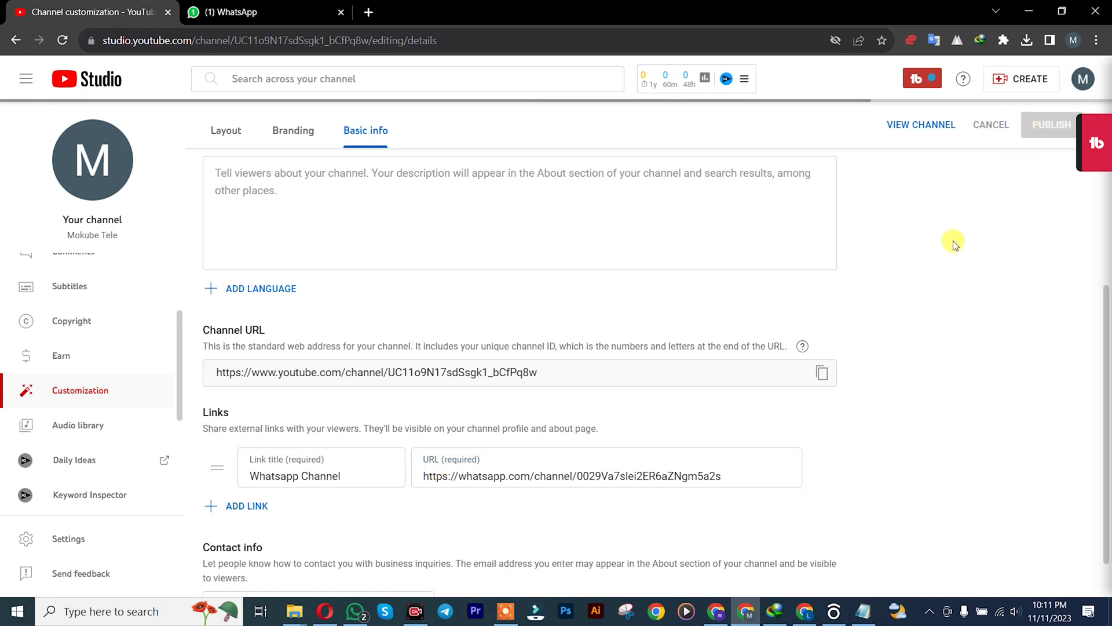